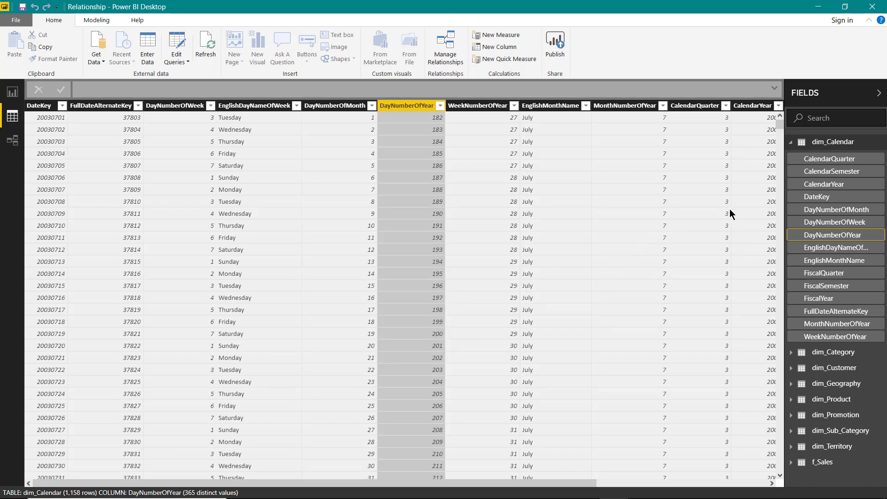
- Rename the dim_Calendar table to dim_Dates
{"action": "right_click", "coordinate": [833, 143]}
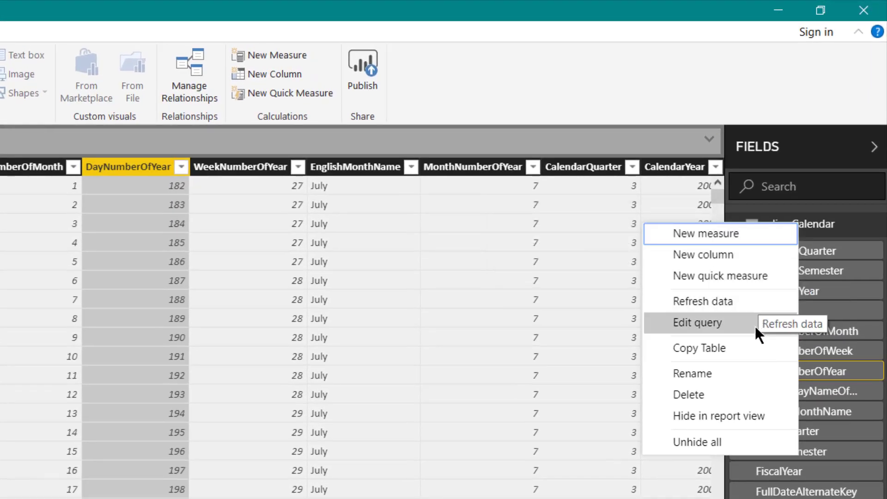
{"action": "left_click", "coordinate": [746, 373]}
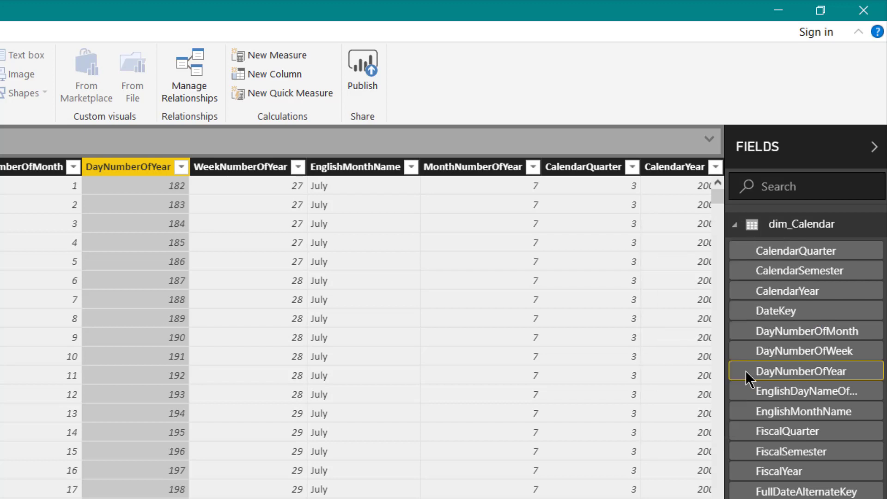
{"action": "key", "text": "End"}
{"action": "key", "text": "BackSpace"}
{"action": "key", "text": "BackSpace"}
{"action": "key", "text": "BackSpace"}
{"action": "key", "text": "BackSpace"}
{"action": "key", "text": "BackSpace"}
{"action": "key", "text": "BackSpace"}
{"action": "key", "text": "BackSpace"}
{"action": "key", "text": "BackSpace"}
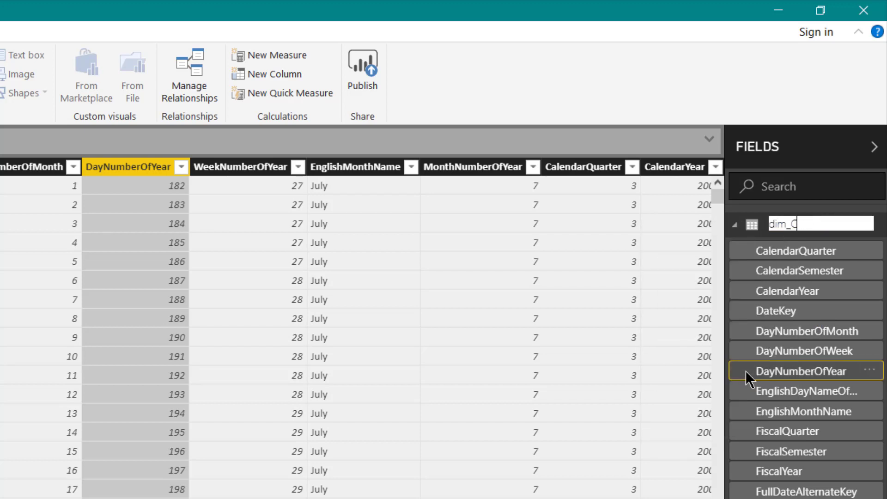
{"action": "type", "text": "Dates"}
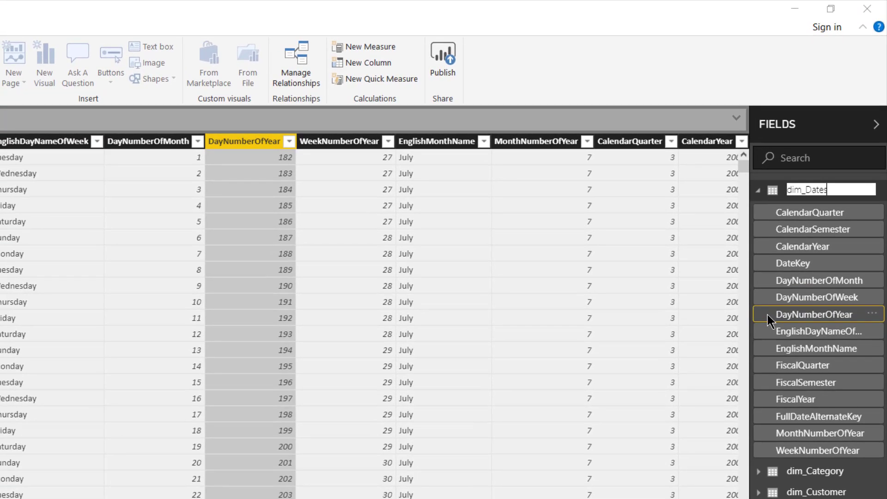
{"action": "key", "text": "Return"}
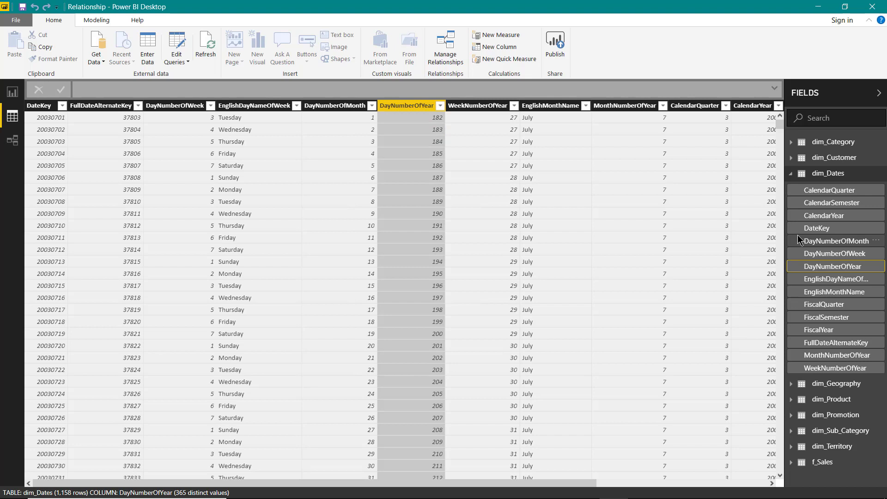
- Collapse the dim_Dates table's field list and hide the table in report view
{"action": "right_click", "coordinate": [830, 179]}
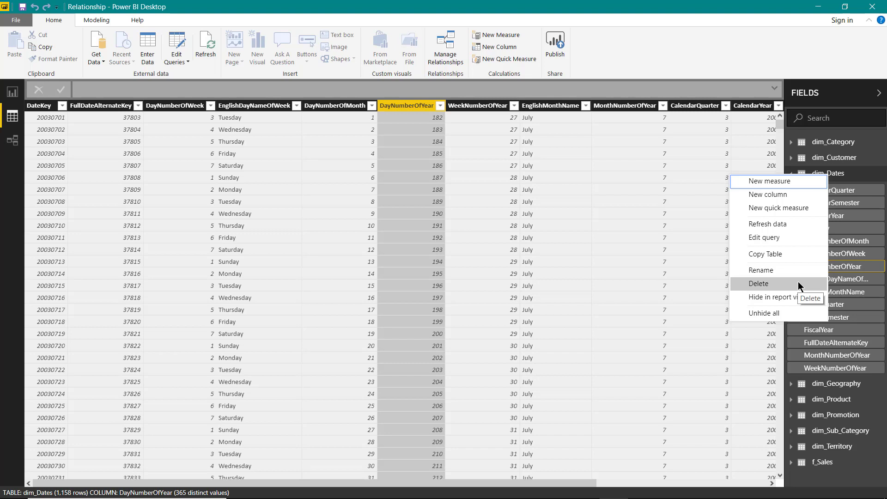
{"action": "left_click", "coordinate": [866, 183]}
{"action": "left_click", "coordinate": [864, 176]}
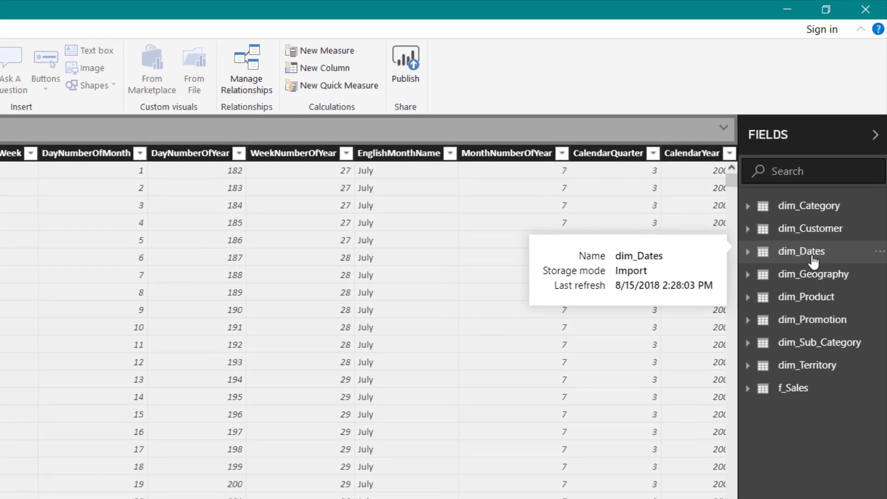
{"action": "right_click", "coordinate": [811, 259]}
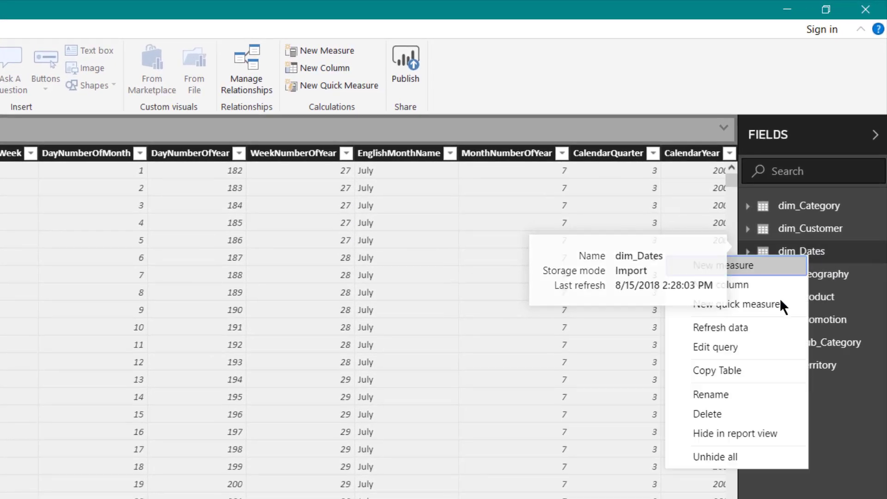
{"action": "left_click", "coordinate": [770, 429]}
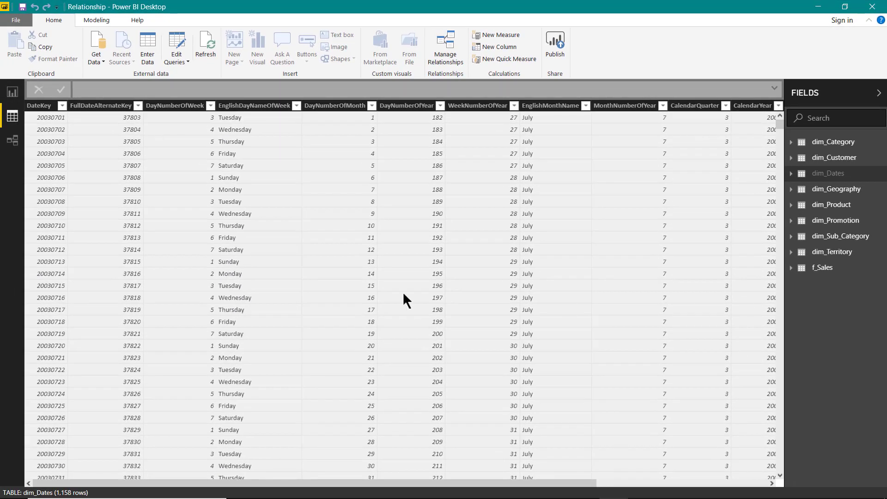
- Check the report's field list without dim_Dates and unhide the table in report view
{"action": "left_click", "coordinate": [12, 91]}
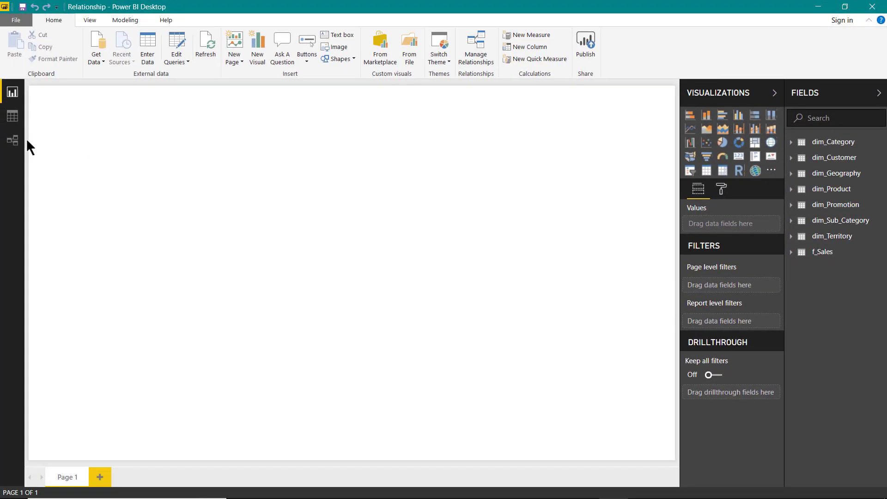
{"action": "left_click", "coordinate": [16, 121]}
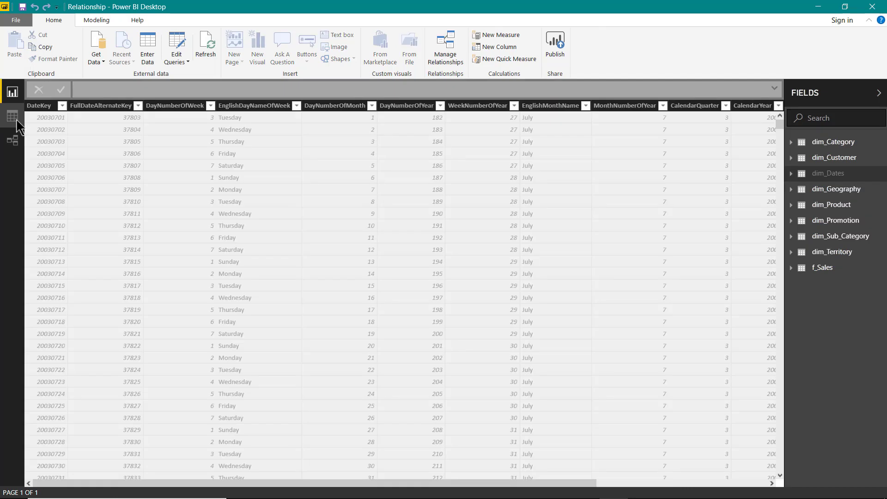
{"action": "right_click", "coordinate": [826, 182]}
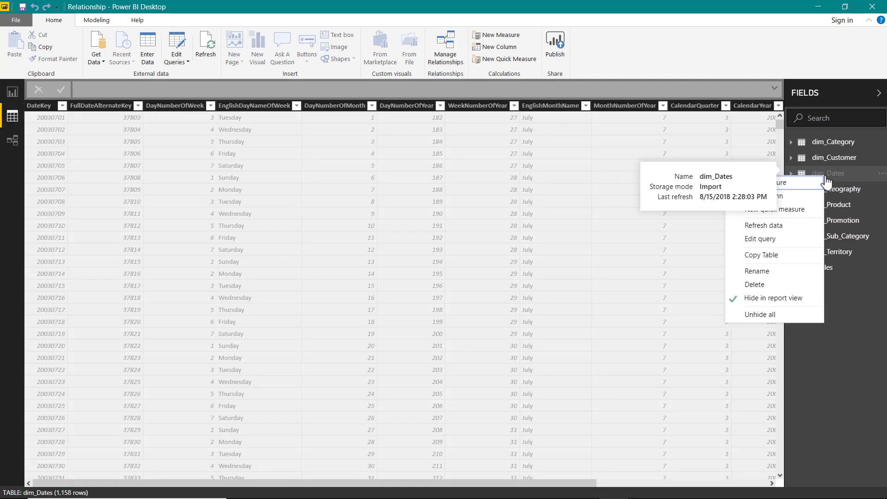
{"action": "left_click", "coordinate": [792, 297]}
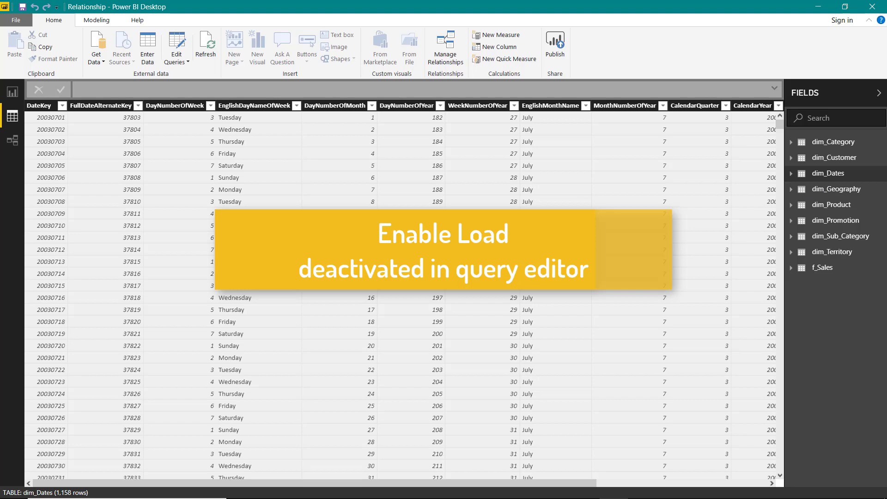
- Disable load for the dim_Dates query in Power Query Editor, accept the possible data loss, and apply the change
{"action": "left_click", "coordinate": [178, 42]}
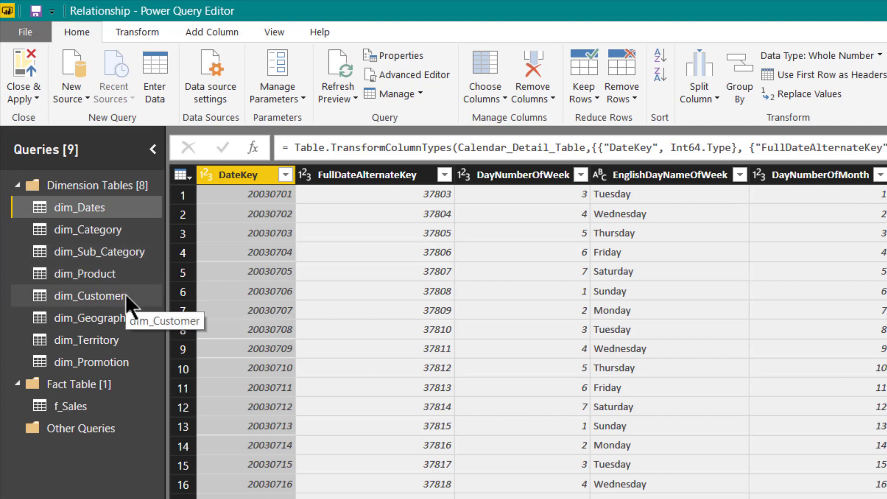
{"action": "right_click", "coordinate": [90, 213]}
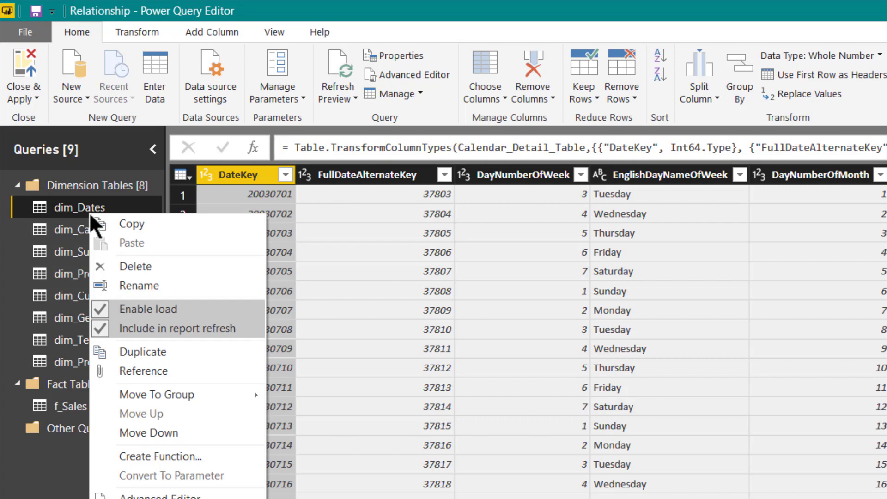
{"action": "left_click", "coordinate": [146, 309]}
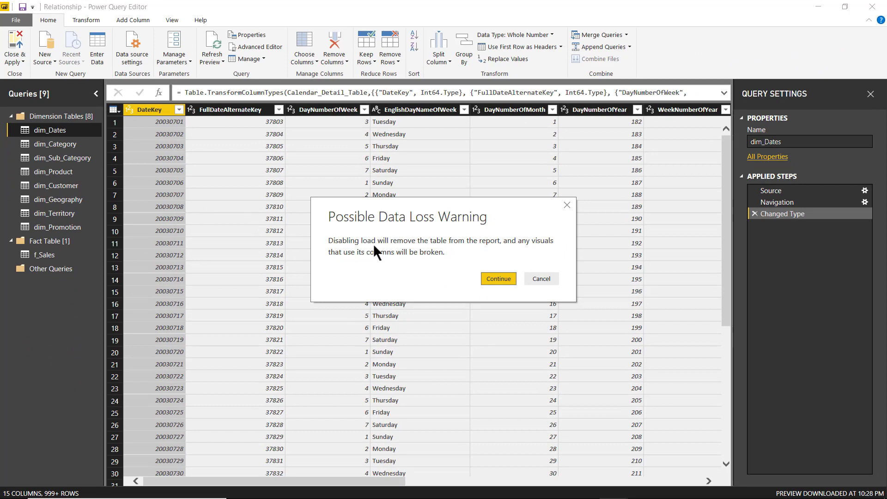
{"action": "left_click", "coordinate": [498, 279]}
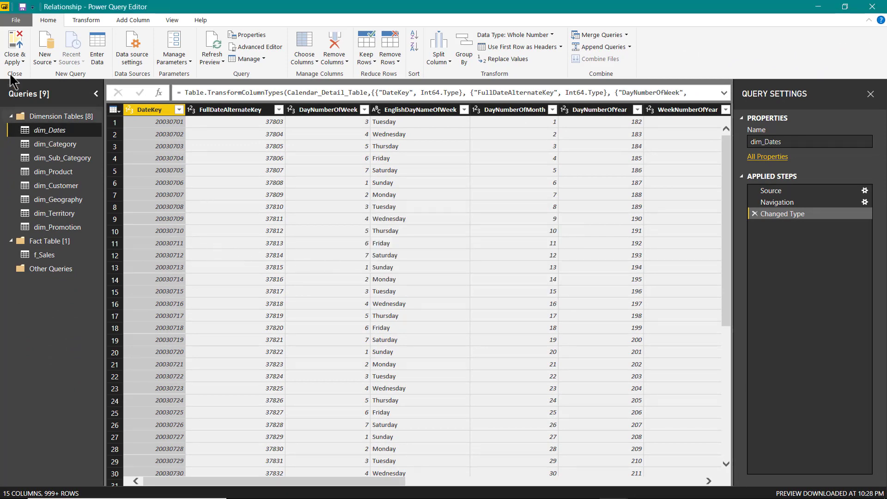
{"action": "left_click", "coordinate": [15, 47]}
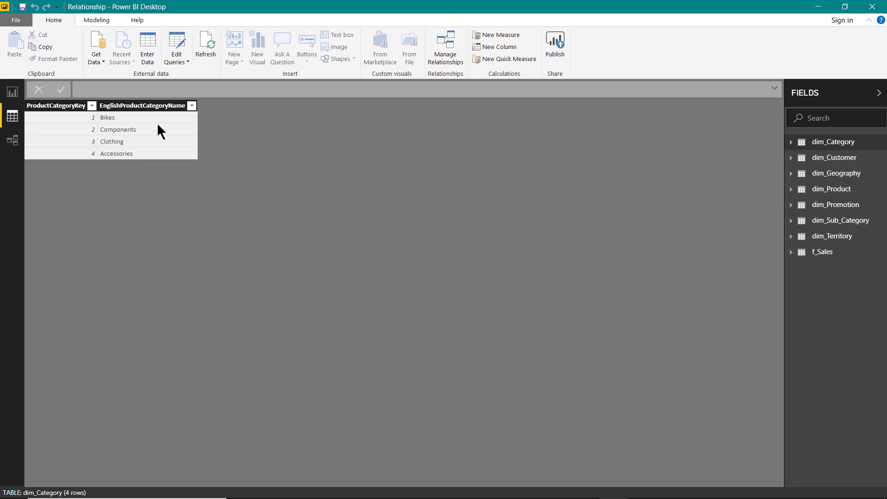
- Re-enable load for the dim_Dates query in Power Query Editor and apply the change
{"action": "left_click", "coordinate": [182, 40]}
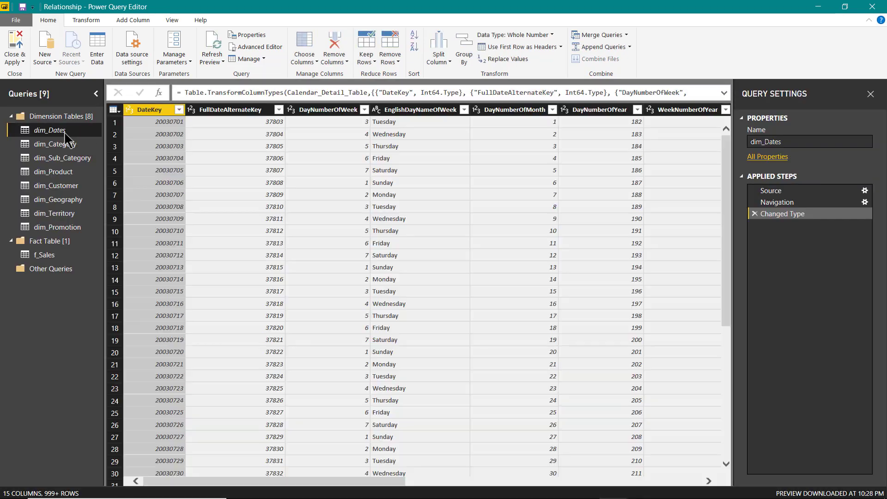
{"action": "right_click", "coordinate": [65, 132]}
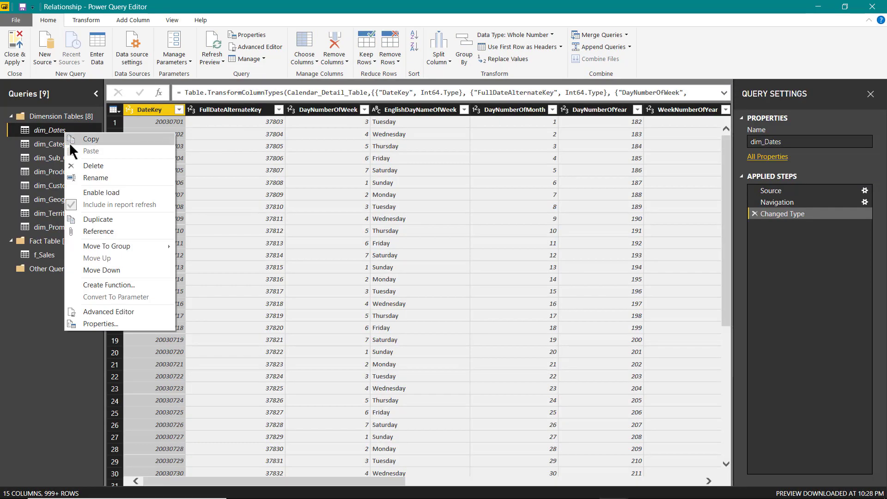
{"action": "left_click", "coordinate": [106, 192]}
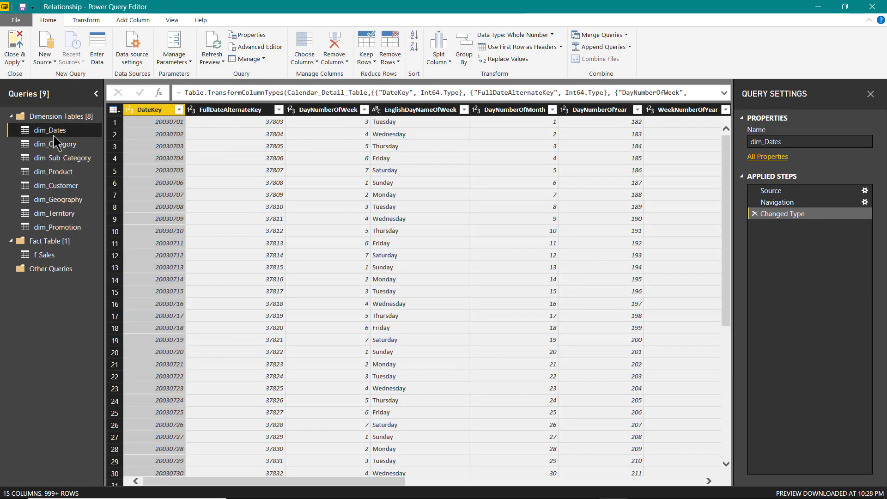
{"action": "left_click", "coordinate": [18, 44]}
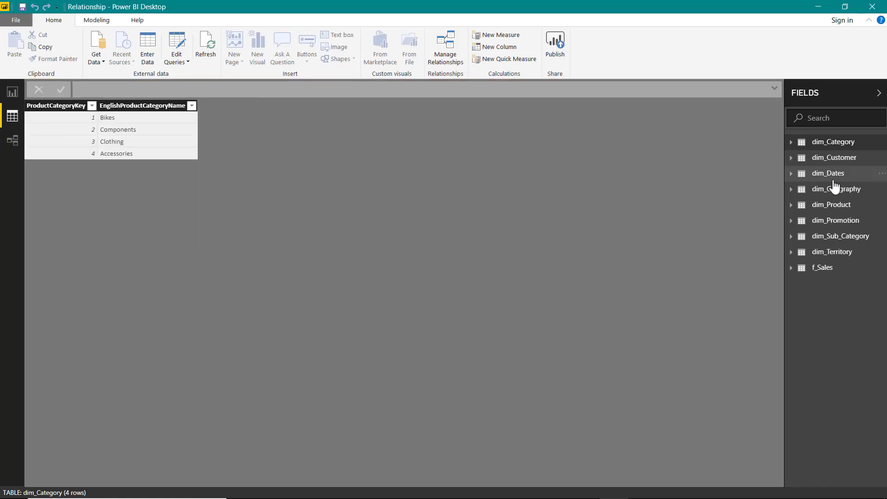
- Create a relationship between DateKey in dim_Dates and OrderDate in f_Sales in the relationship diagram
{"action": "left_click", "coordinate": [12, 140]}
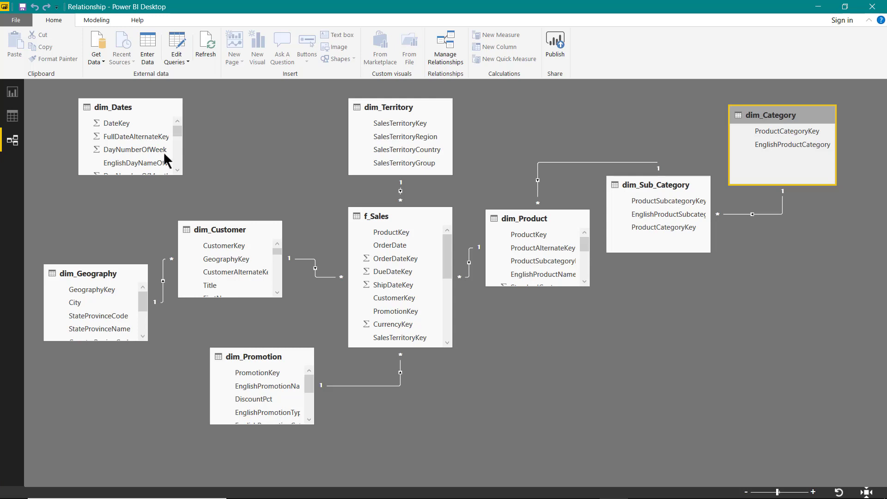
{"action": "left_click_drag", "start_coordinate": [115, 123], "coordinate": [388, 249]}
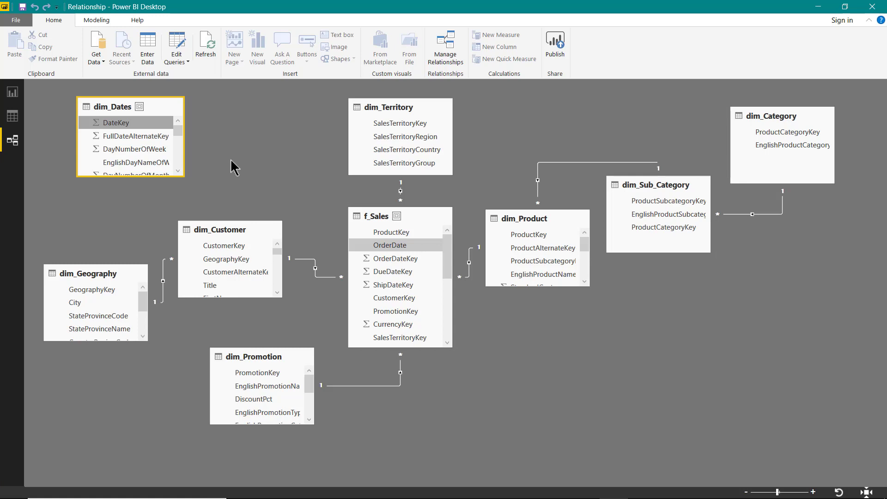